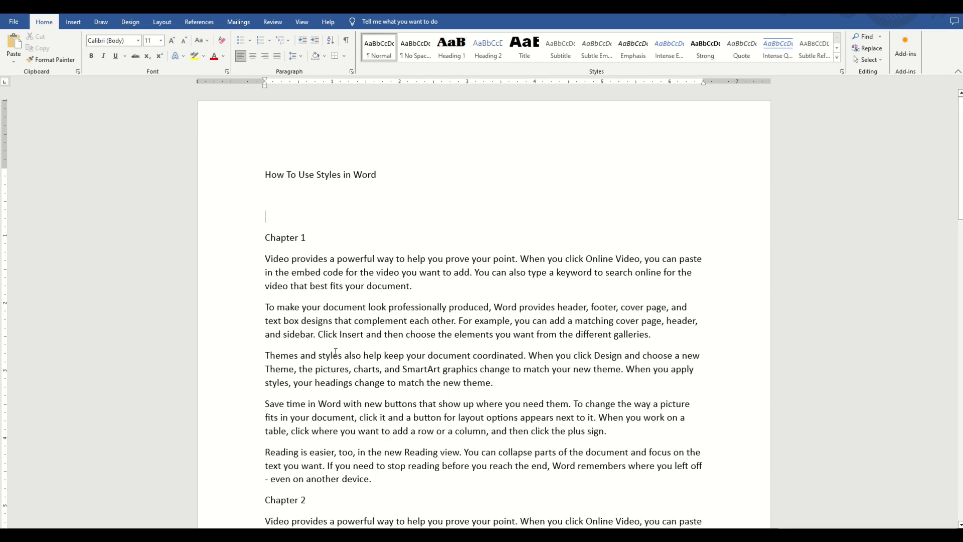
- Scroll through the document to review it, briefly selecting and then deselecting the title line
scroll(369, 309, down, 1)
scroll(369, 310, down, 2)
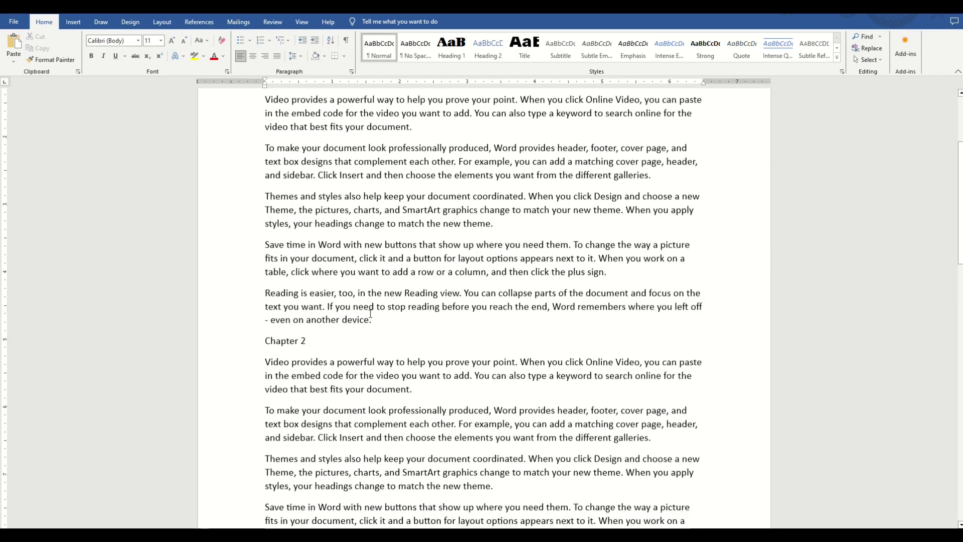
scroll(272, 173, up, 3)
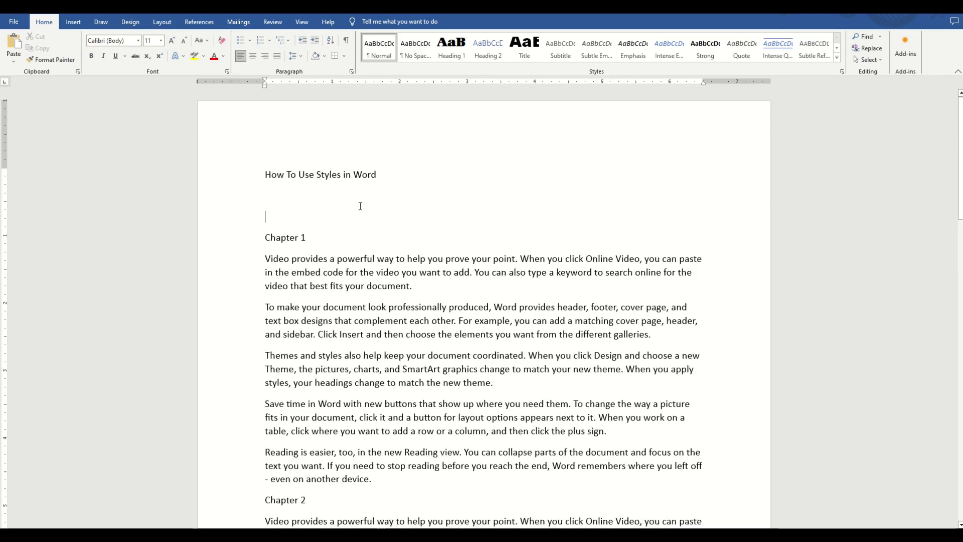
scroll(315, 183, down, 13)
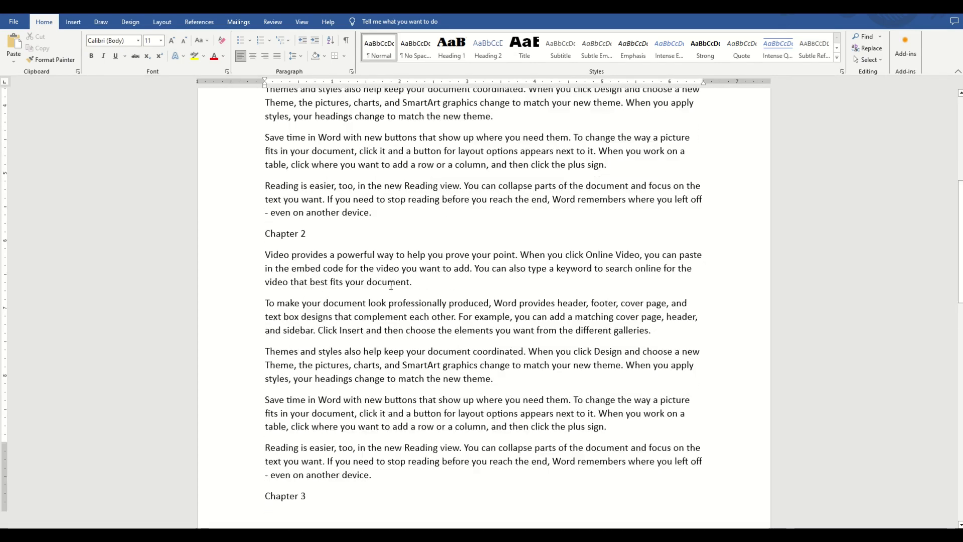
scroll(370, 291, up, 13)
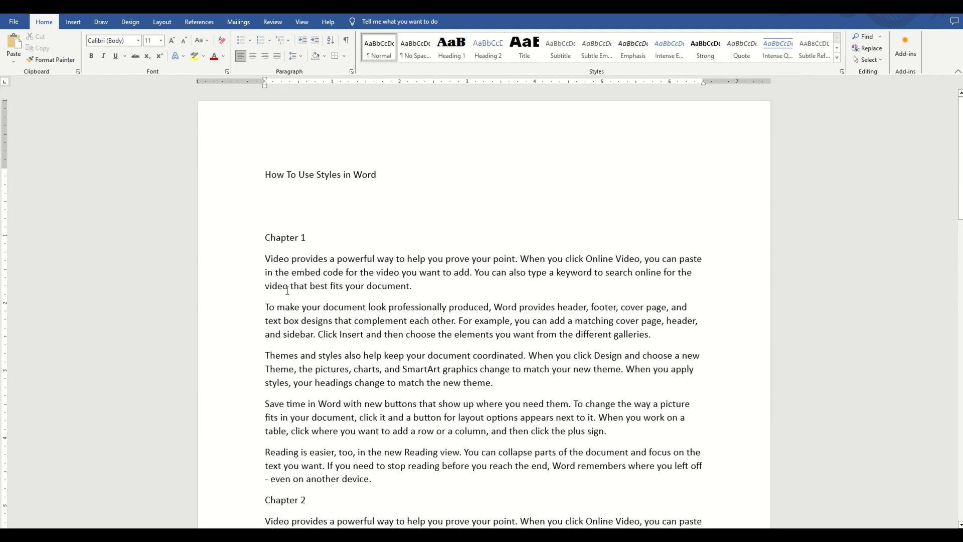
triple_click(379, 176)
click(269, 216)
- Save the Chapter 1 heading's formatting as a new style named CHAPTER
drag(325, 240, 275, 240)
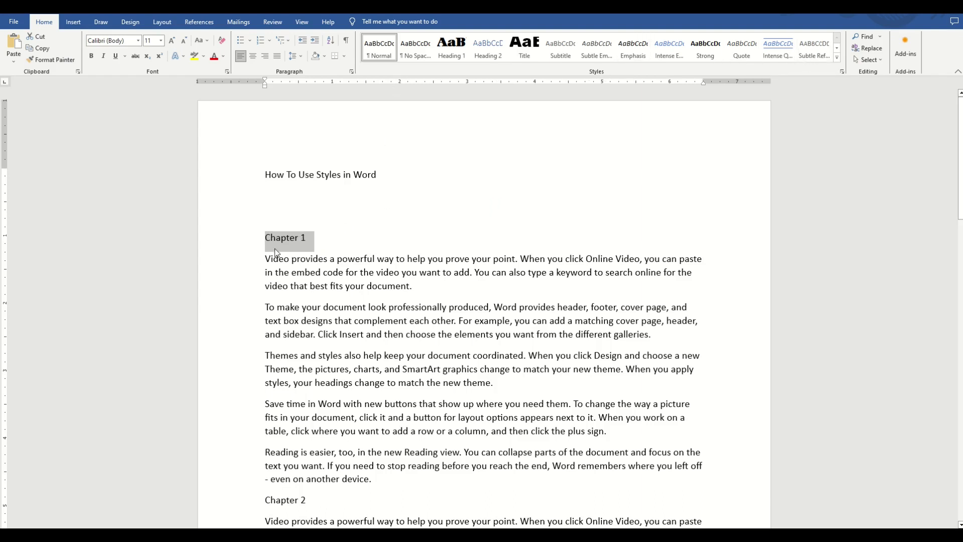
click(837, 57)
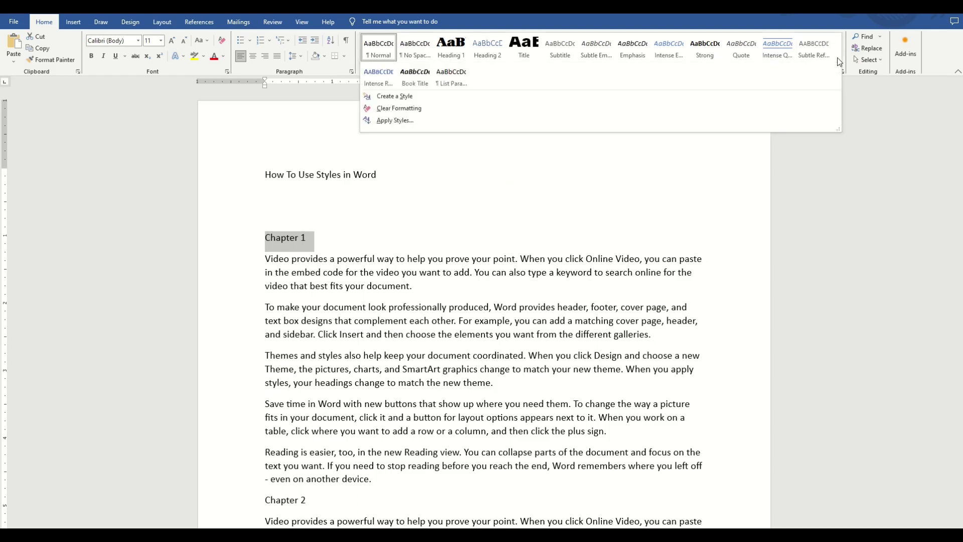
click(389, 100)
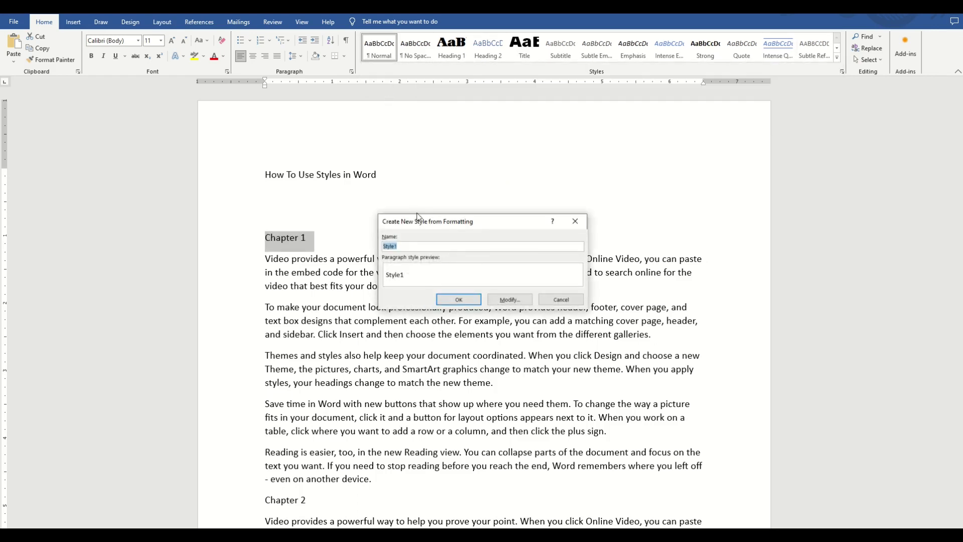
text(CHAPTER)
click(459, 300)
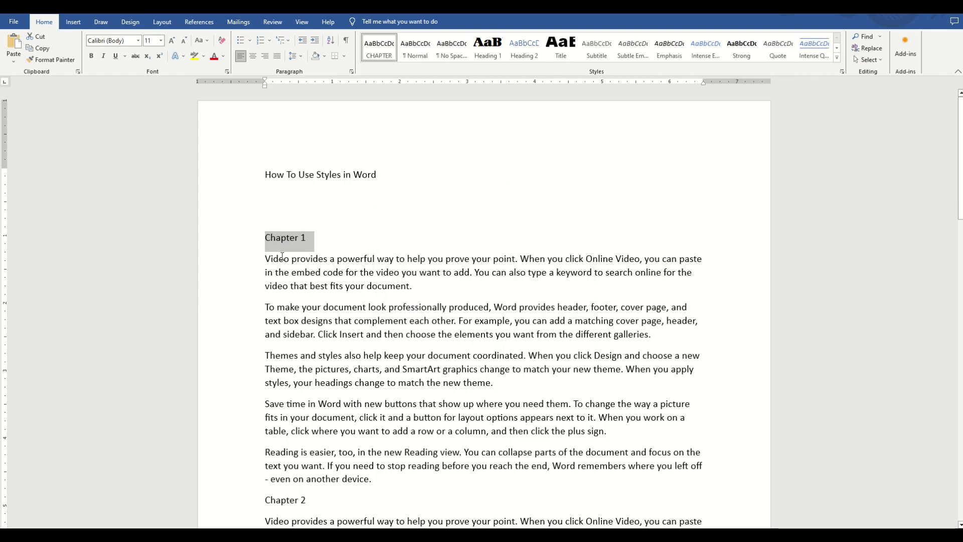
click(278, 258)
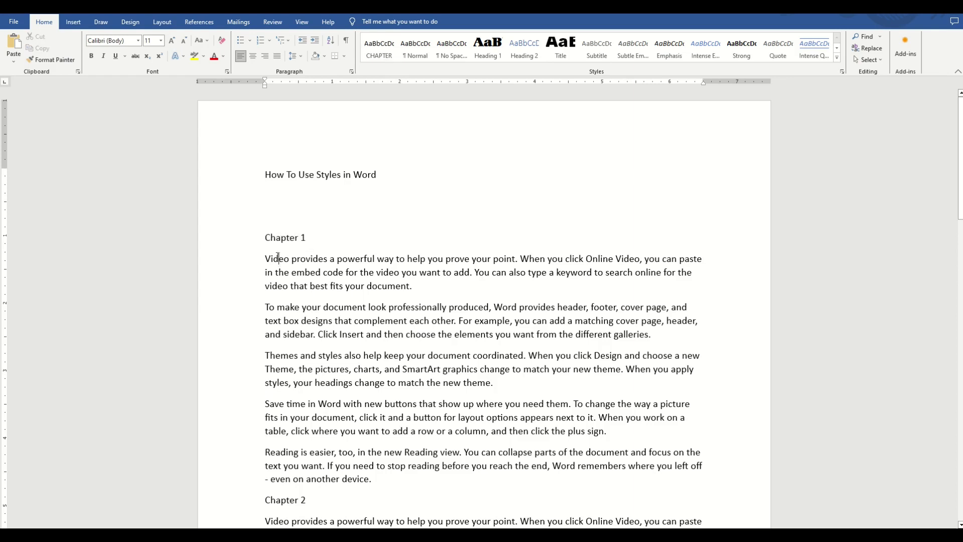
- Change the Chapter 1 heading's font to Franklin Gothic Heavy
drag(266, 236, 313, 240)
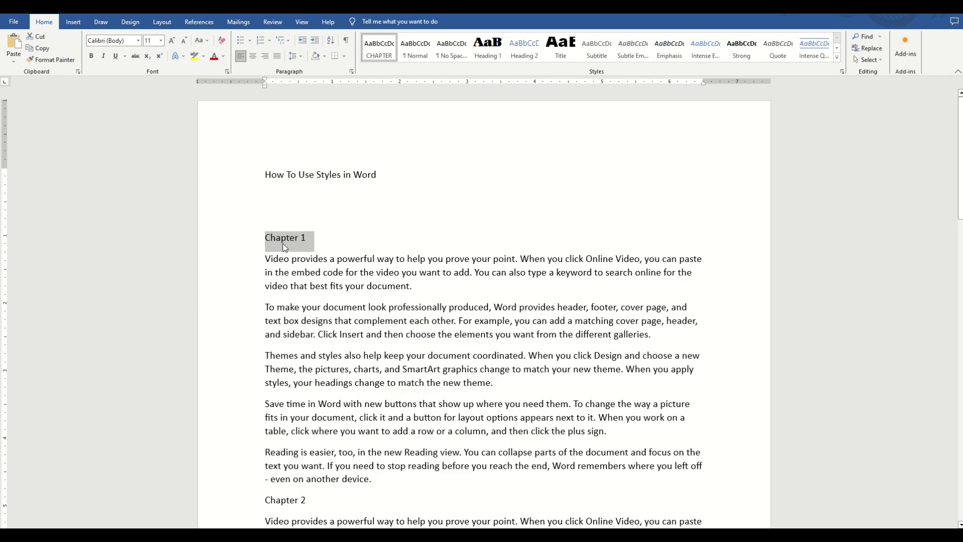
click(138, 41)
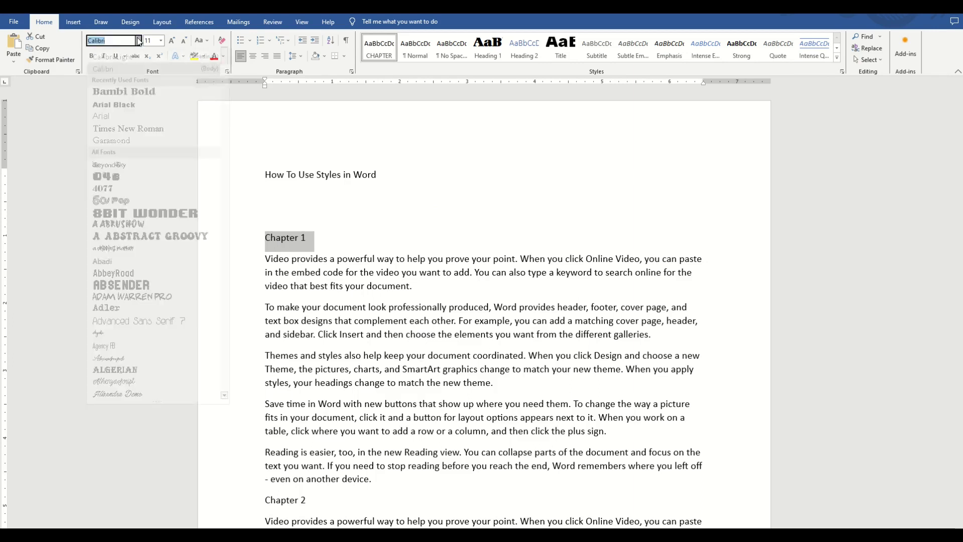
drag(224, 69, 244, 196)
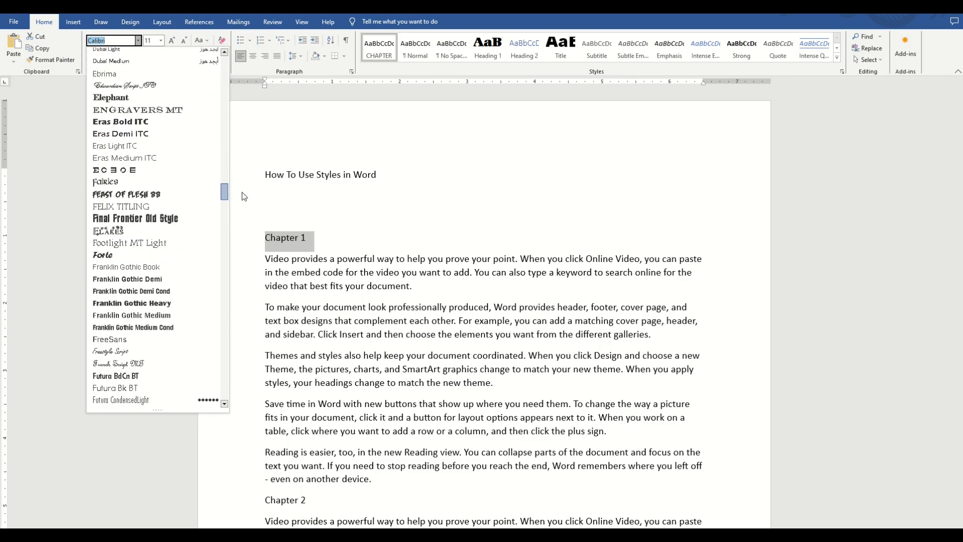
click(132, 303)
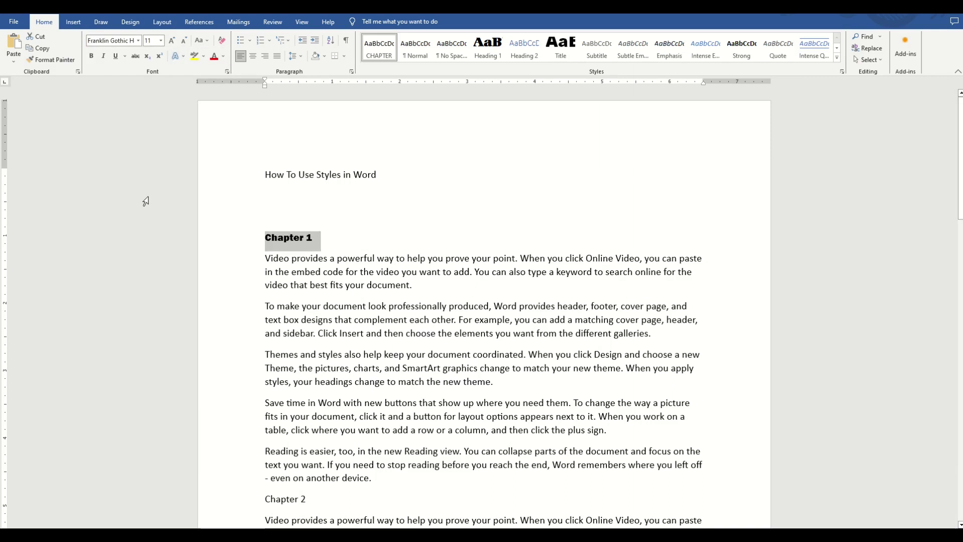
- Enlarge the heading to 26 pt and make it bold and underlined
click(171, 41)
click(171, 41)
click(171, 41)
click(171, 41)
click(171, 41)
click(171, 41)
click(171, 41)
click(172, 41)
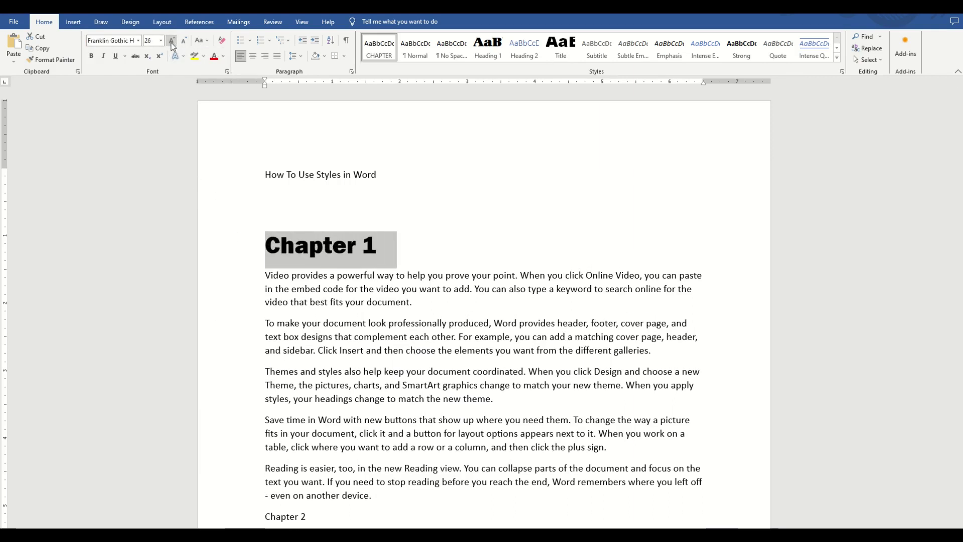
click(92, 57)
click(115, 57)
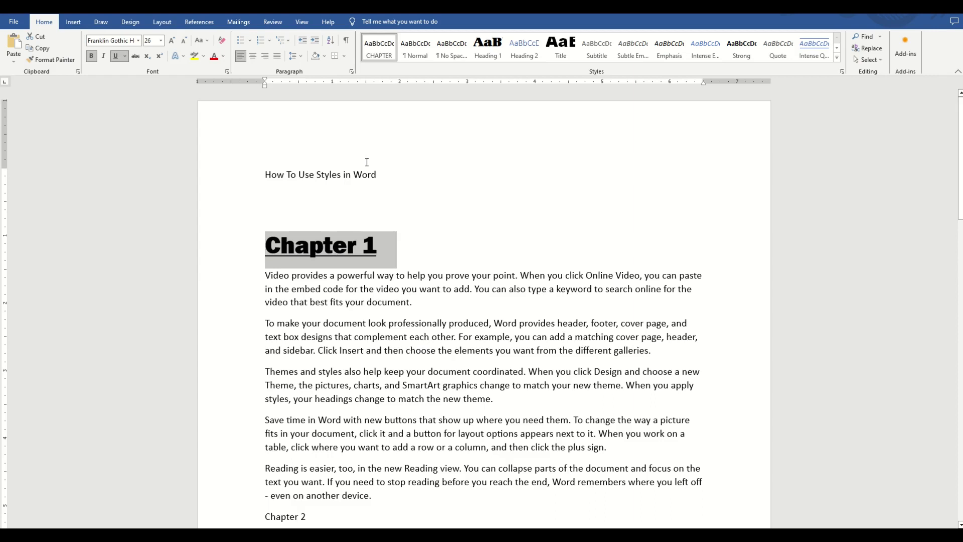
- Update the CHAPTER style to match the reformatted Chapter 1 heading
right_click(380, 57)
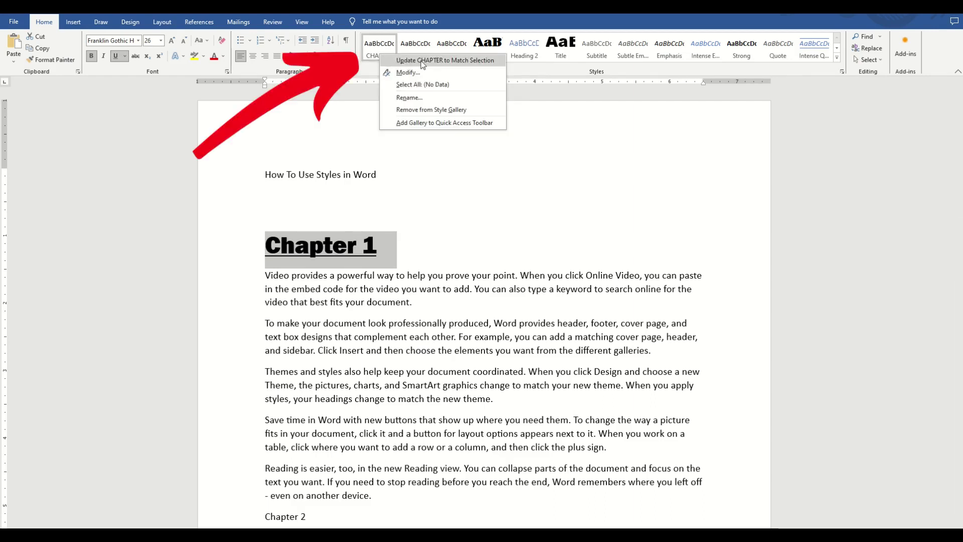
click(480, 60)
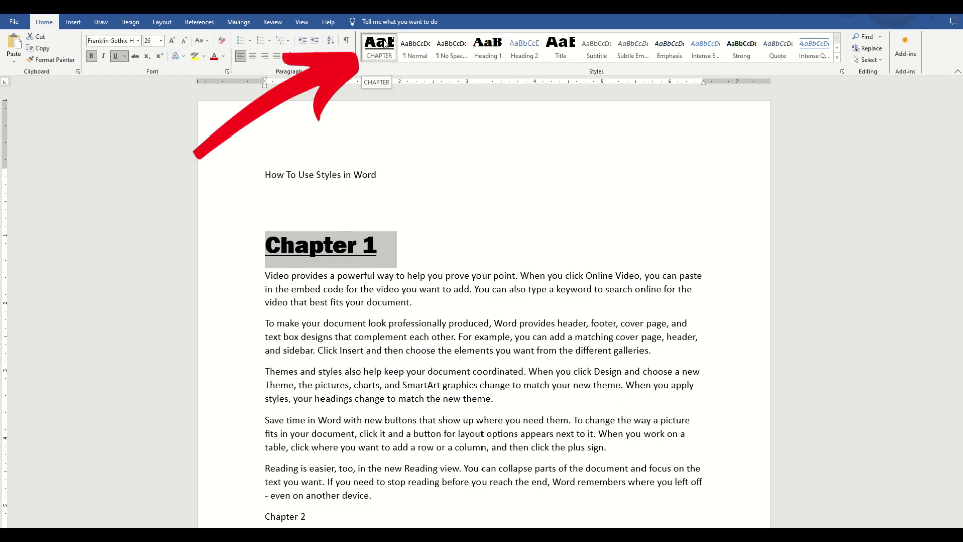
click(307, 282)
- Apply the CHAPTER style to the Chapter 2 and Chapter 3 headings
scroll(307, 281, down, 7)
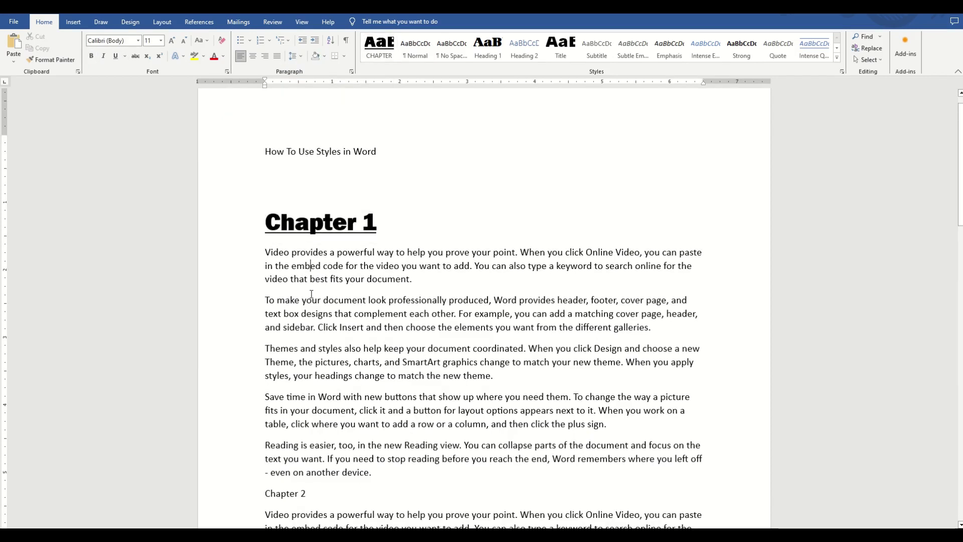
triple_click(307, 281)
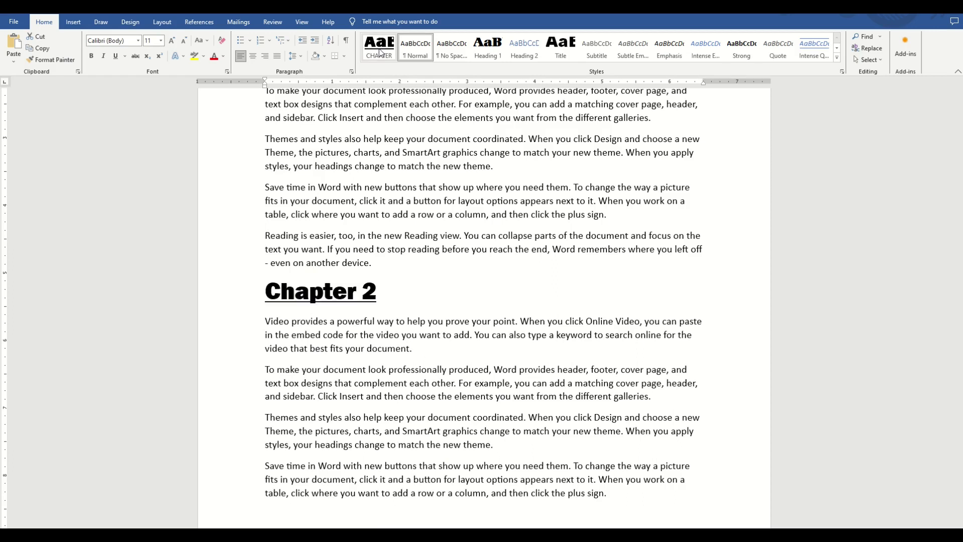
click(380, 52)
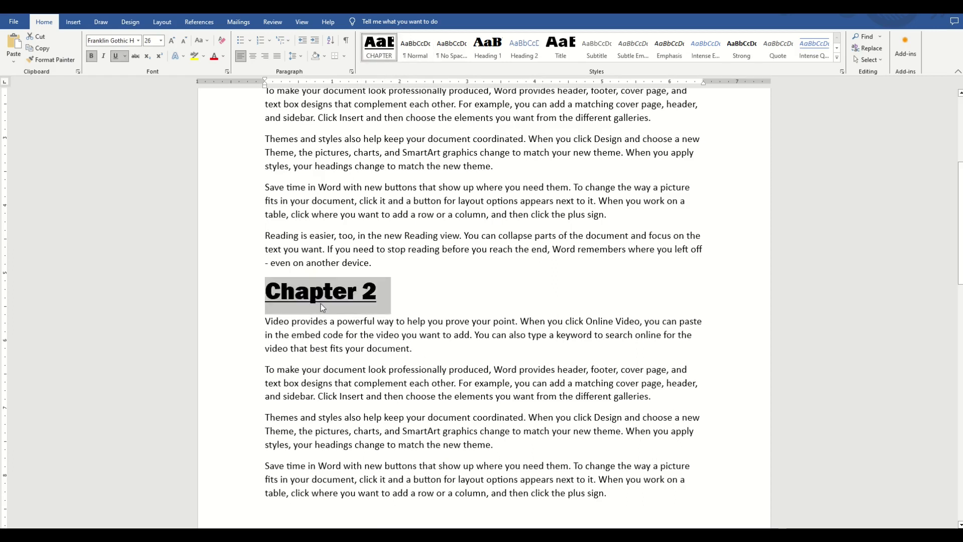
scroll(321, 303, down, 8)
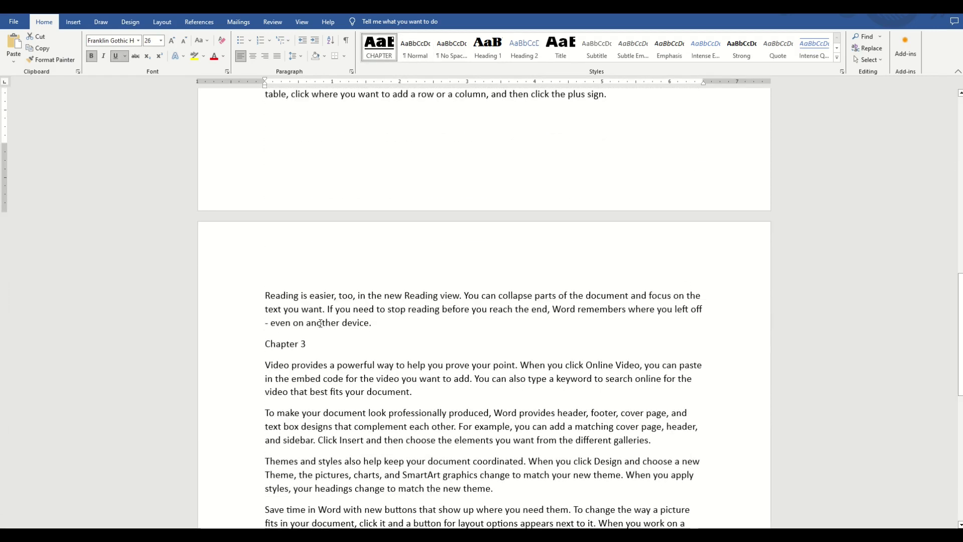
triple_click(311, 346)
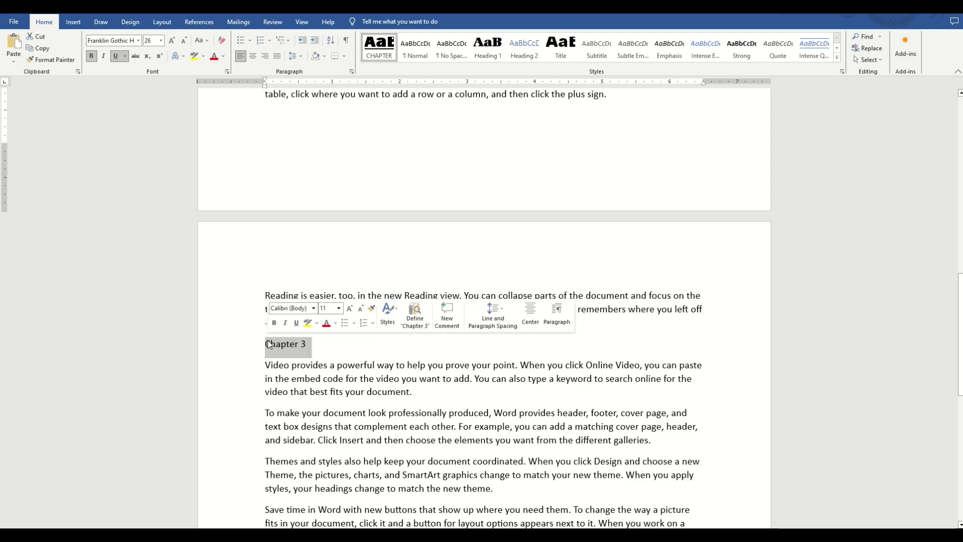
click(376, 60)
click(324, 320)
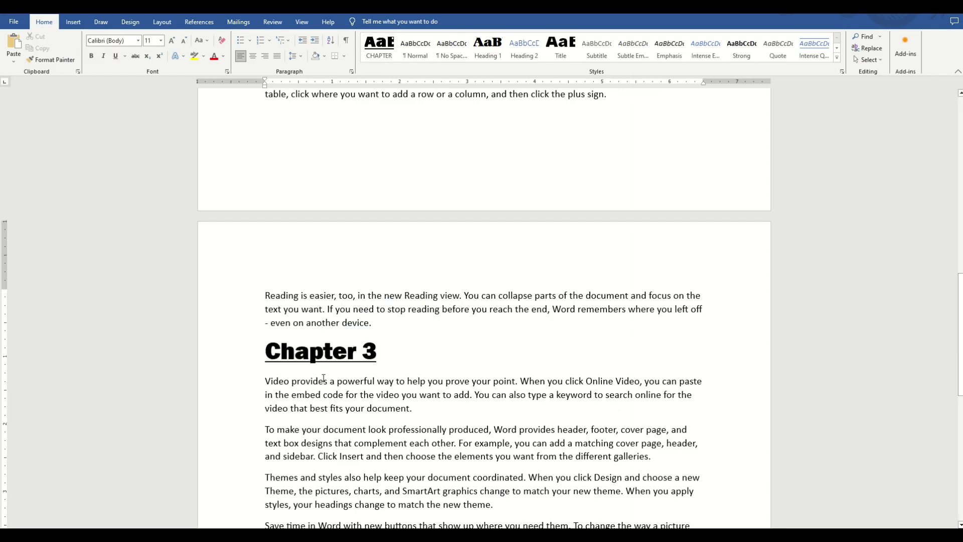
scroll(324, 378, up, 15)
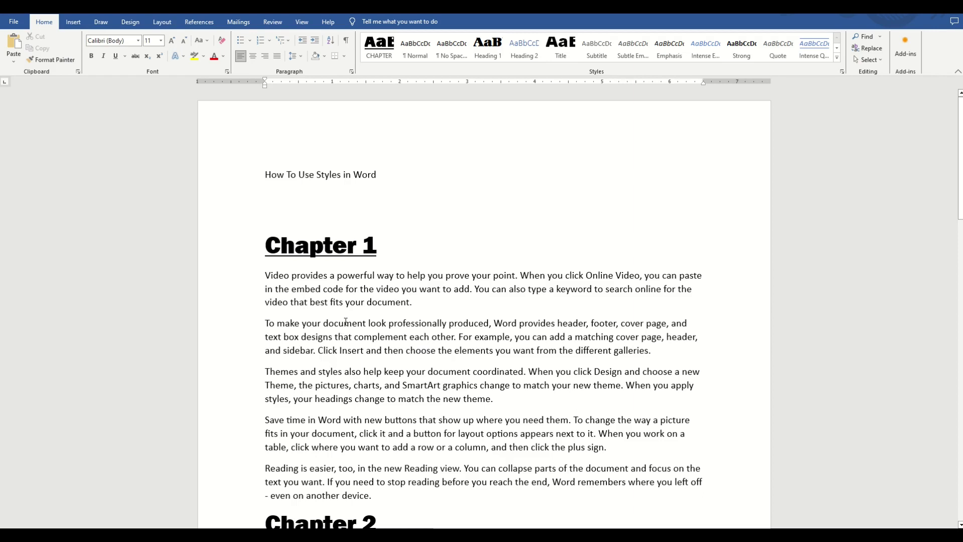
scroll(343, 319, down, 15)
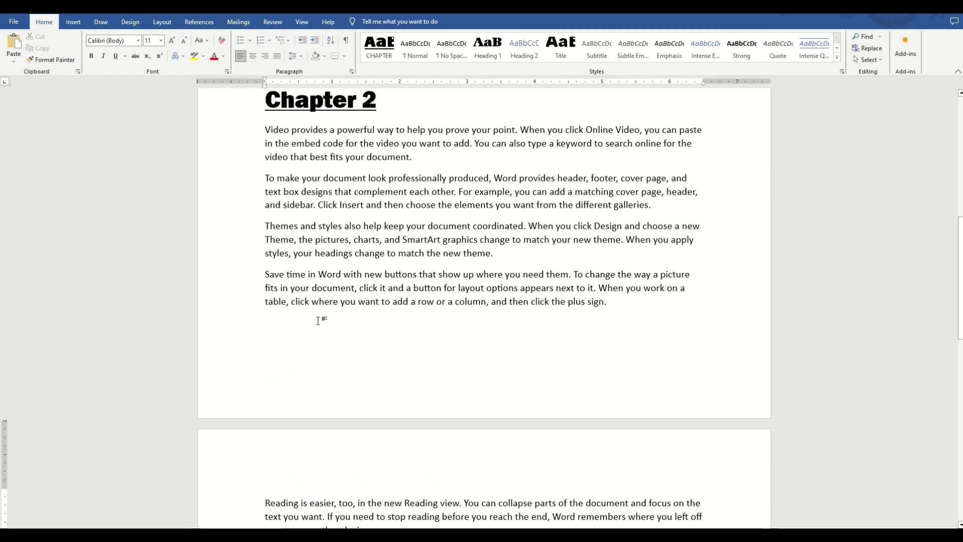
scroll(315, 327, down, 3)
scroll(315, 327, up, 10)
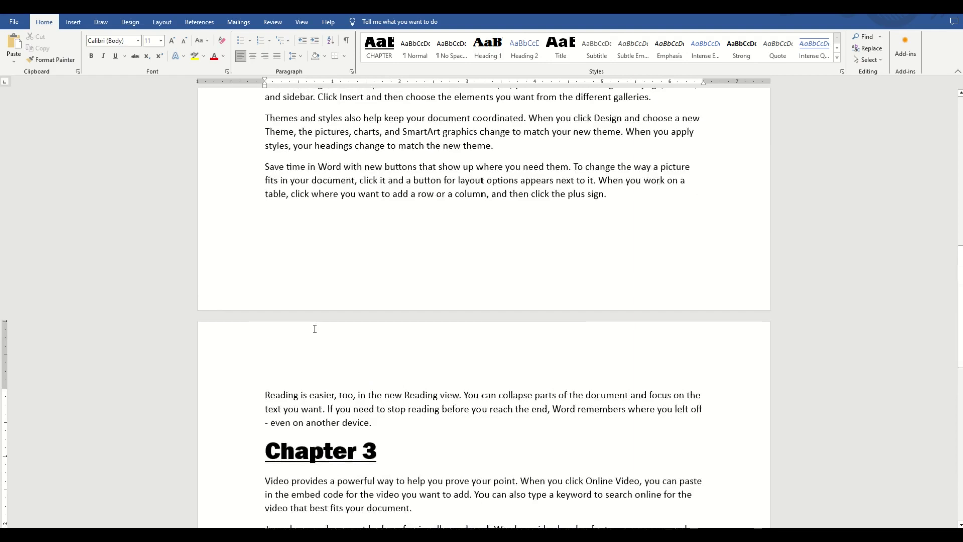
scroll(315, 328, up, 8)
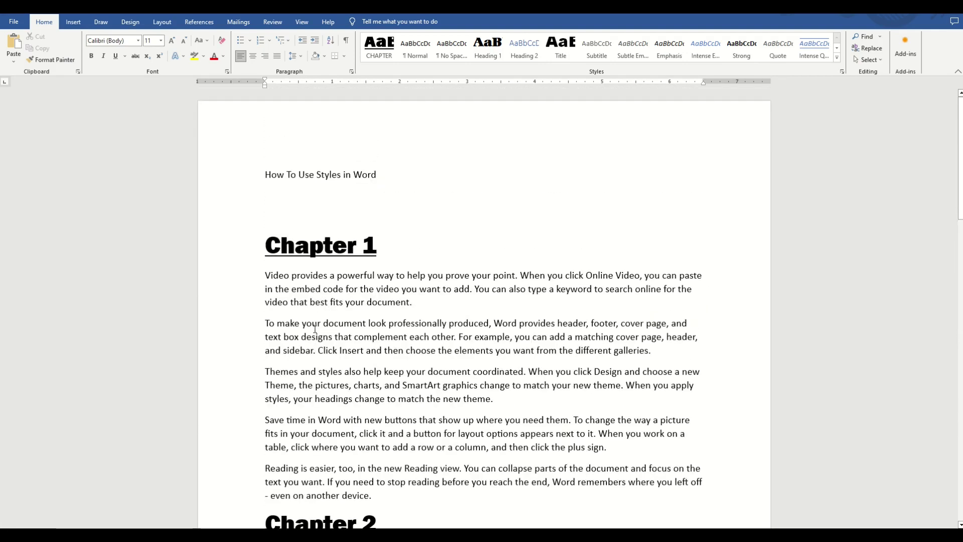
- Turn the Chapter 1 heading red in Futura-Bold, toggling bold and removing the underline
click(280, 250)
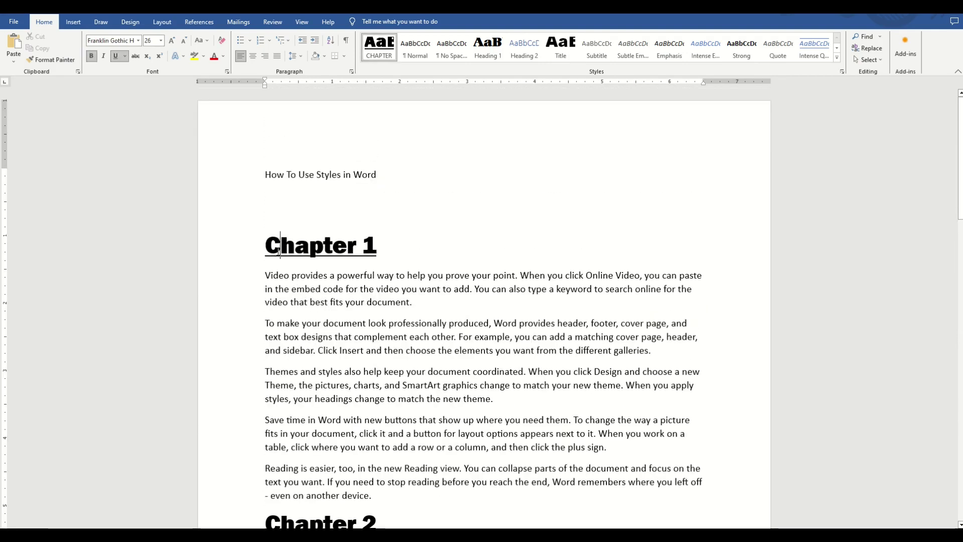
triple_click(361, 249)
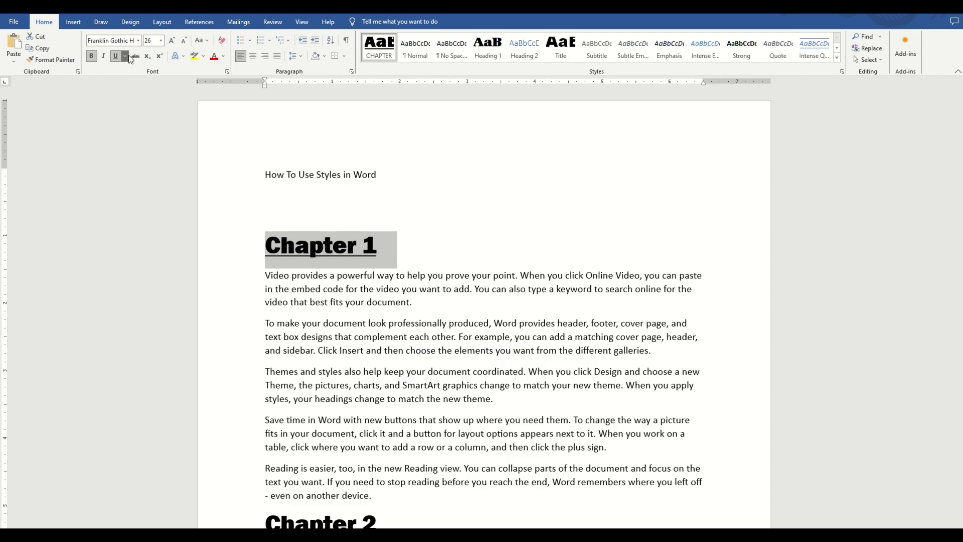
click(215, 57)
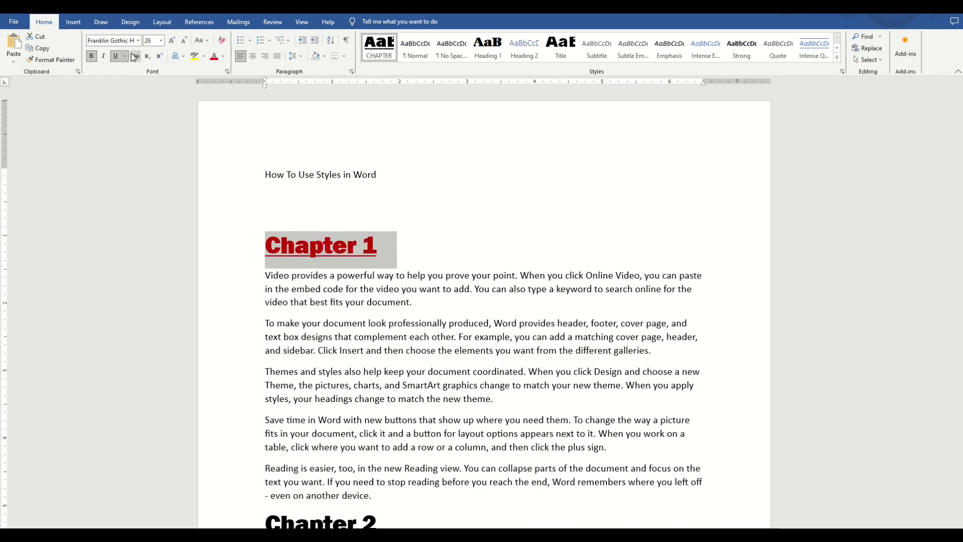
click(93, 55)
click(118, 55)
click(138, 40)
click(182, 255)
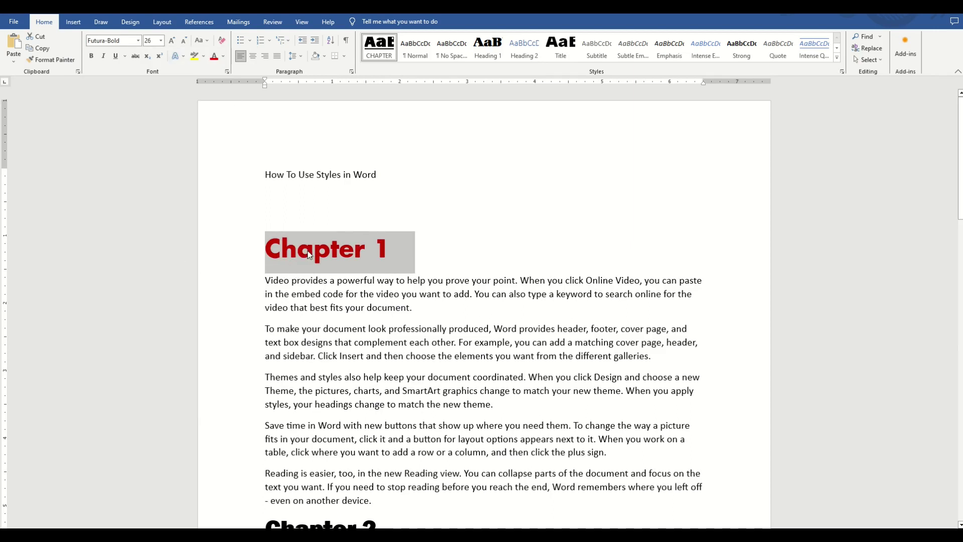
scroll(318, 425, down, 3)
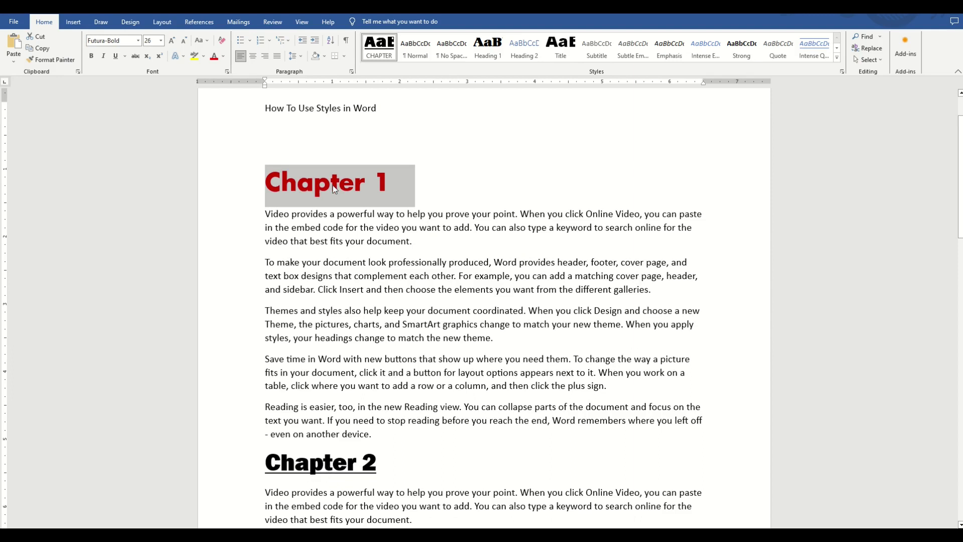
- Update CHAPTER from the red Futura-Bold Chapter 1 heading, then check Chapters 2 and 3 match
right_click(374, 52)
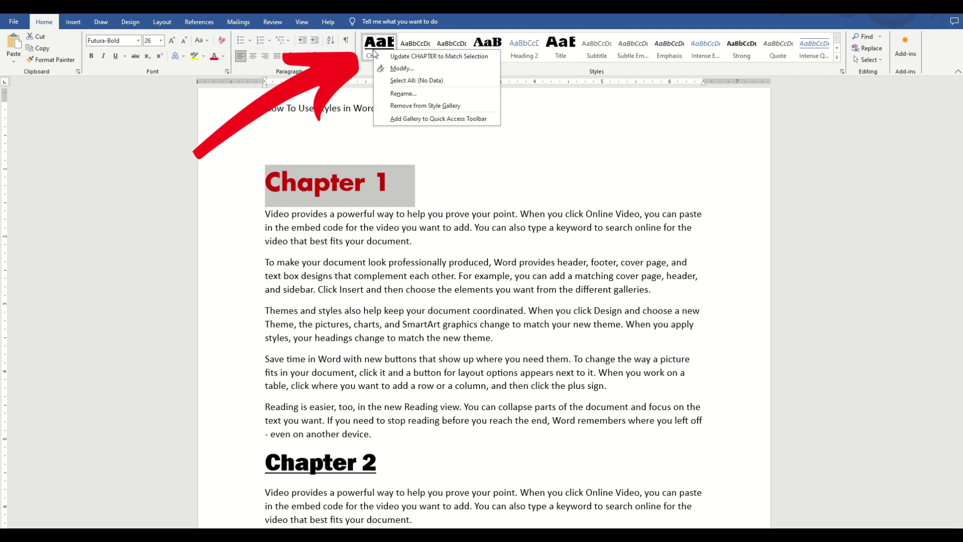
click(428, 57)
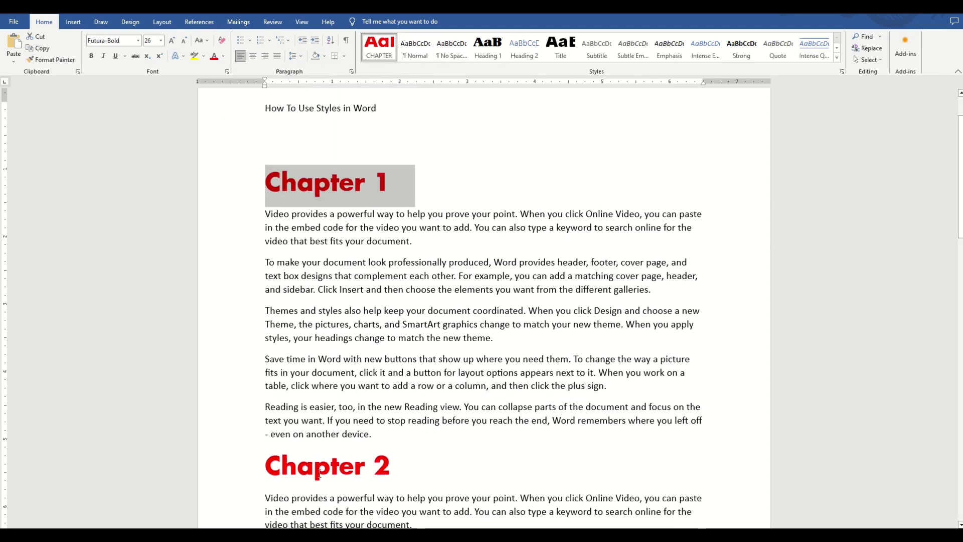
scroll(454, 378, down, 5)
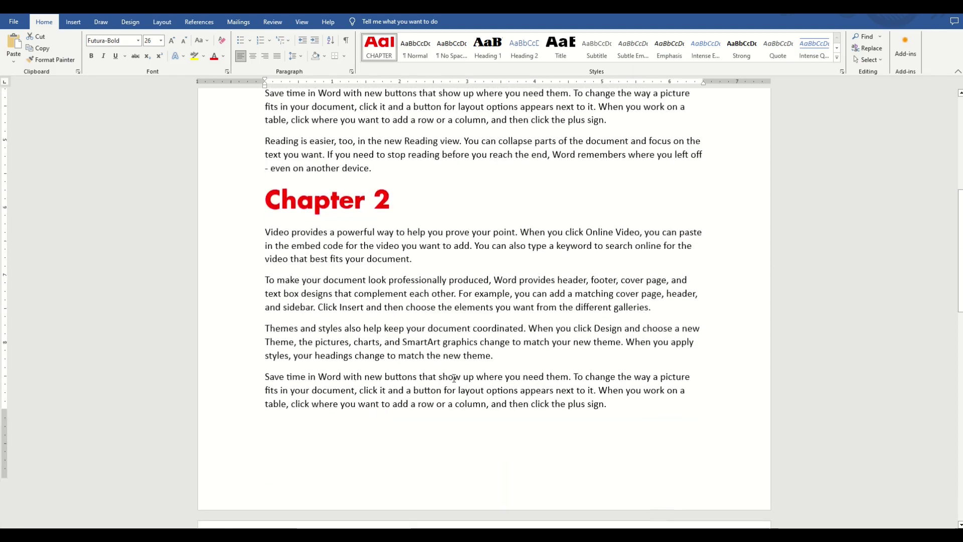
scroll(454, 378, down, 4)
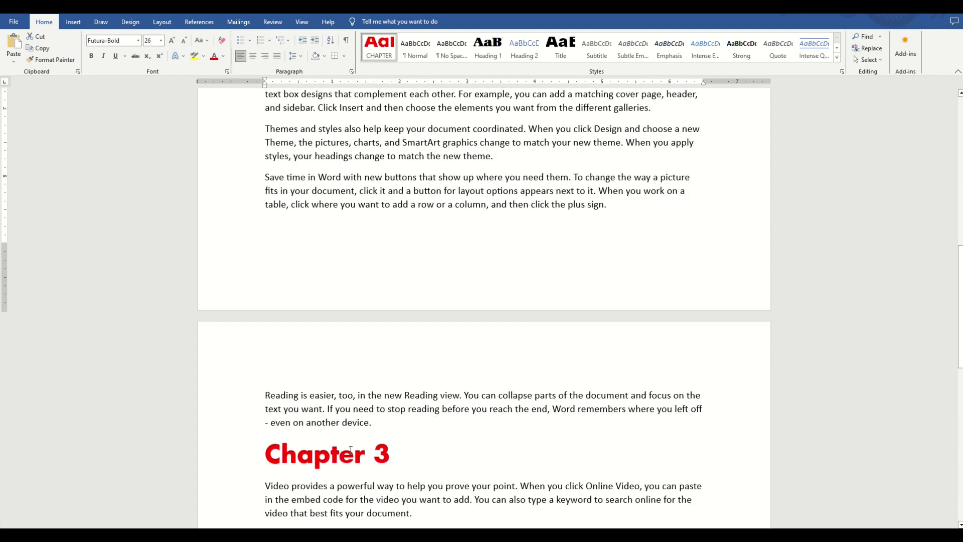
scroll(351, 449, up, 8)
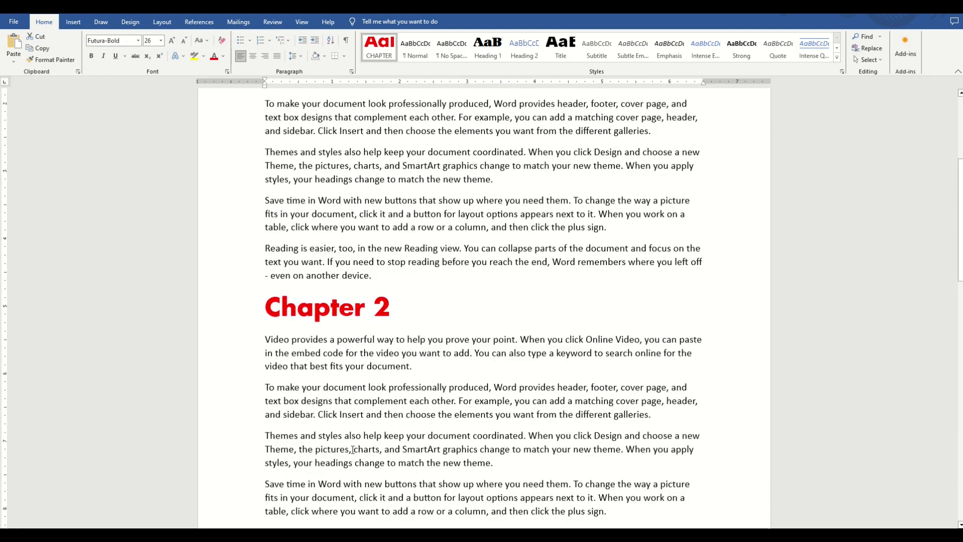
scroll(353, 449, up, 3)
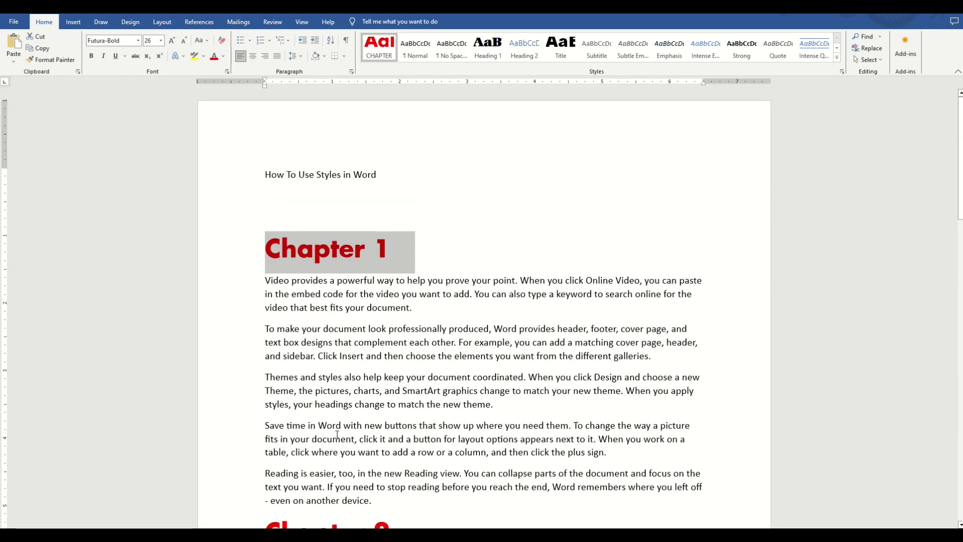
- Try several body-text selections, ending with the whole first paragraph under Chapter 1 selected
click(337, 376)
drag(268, 282, 415, 499)
click(377, 433)
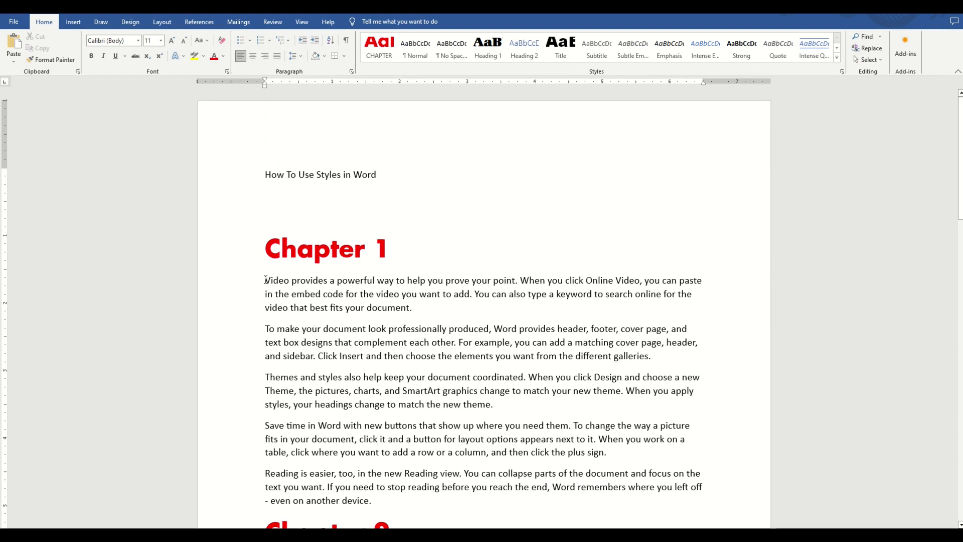
drag(266, 280, 416, 309)
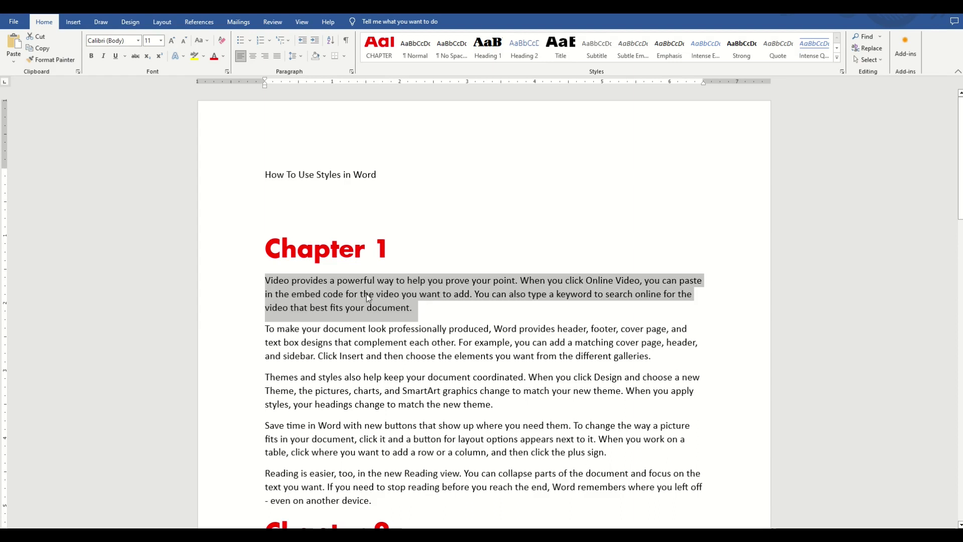
click(297, 294)
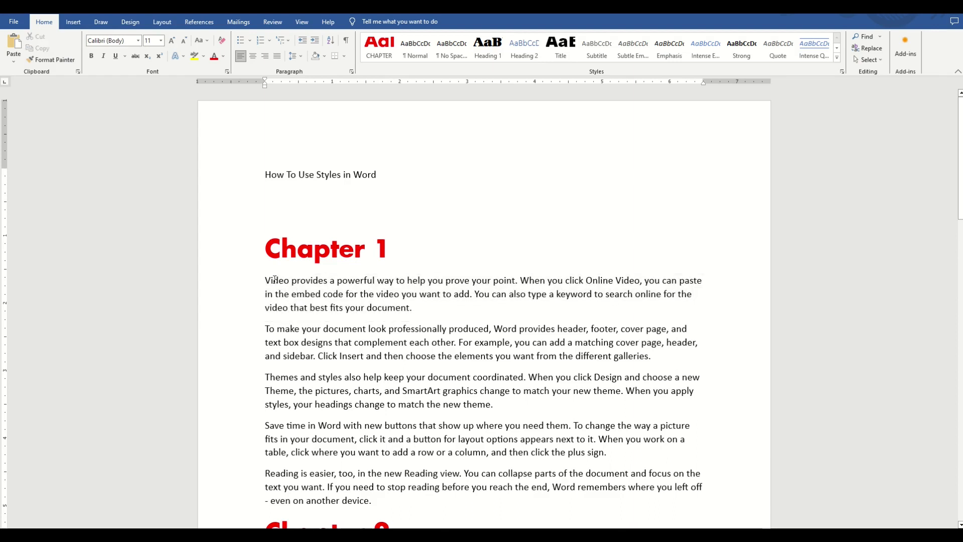
drag(266, 280, 376, 501)
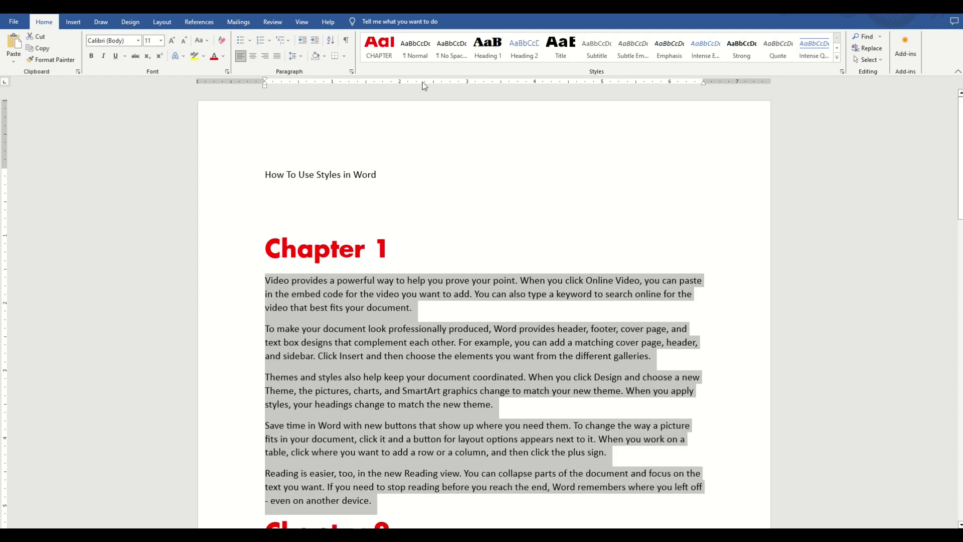
click(330, 308)
drag(411, 308, 261, 281)
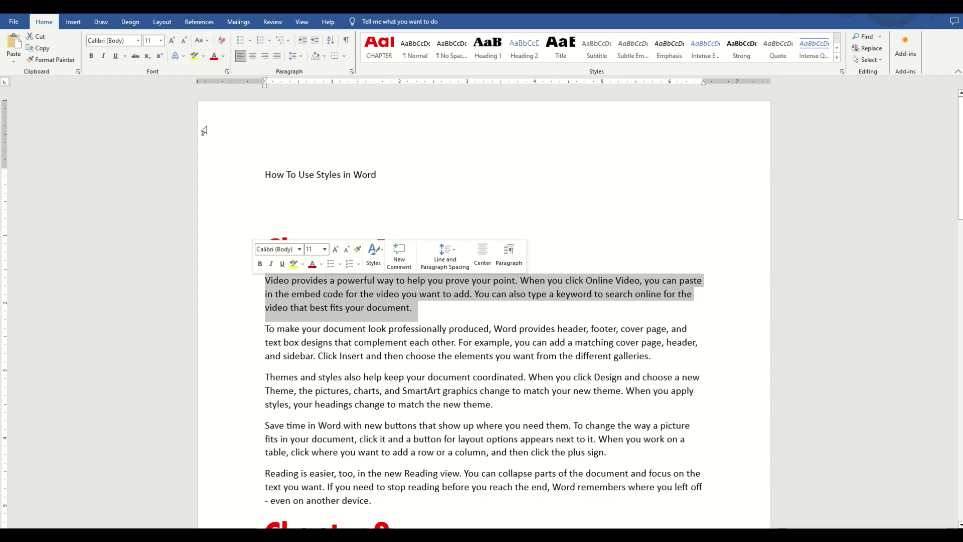
- In the Paragraph dialog, set double line spacing, a 0.2" left indent and a 0.5" first-line indent
click(351, 71)
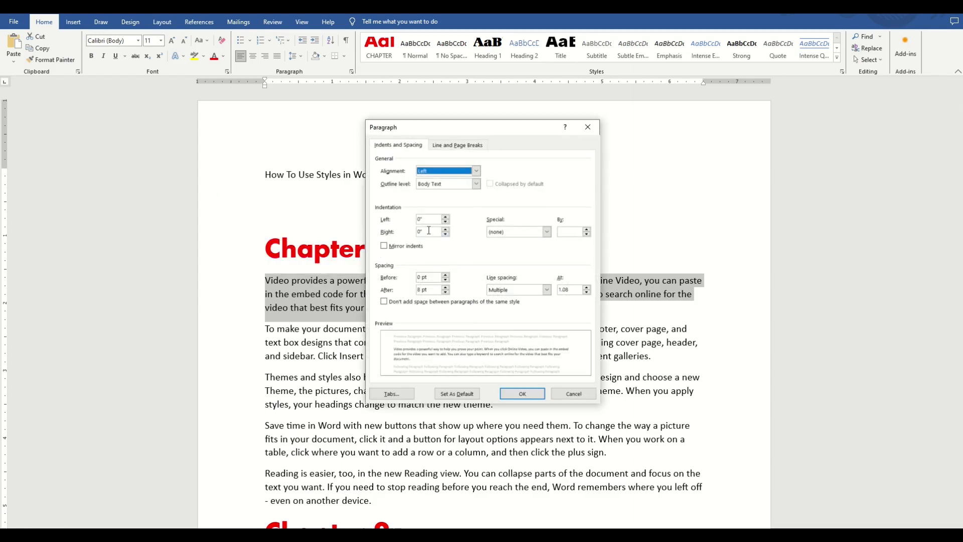
click(587, 288)
click(587, 288)
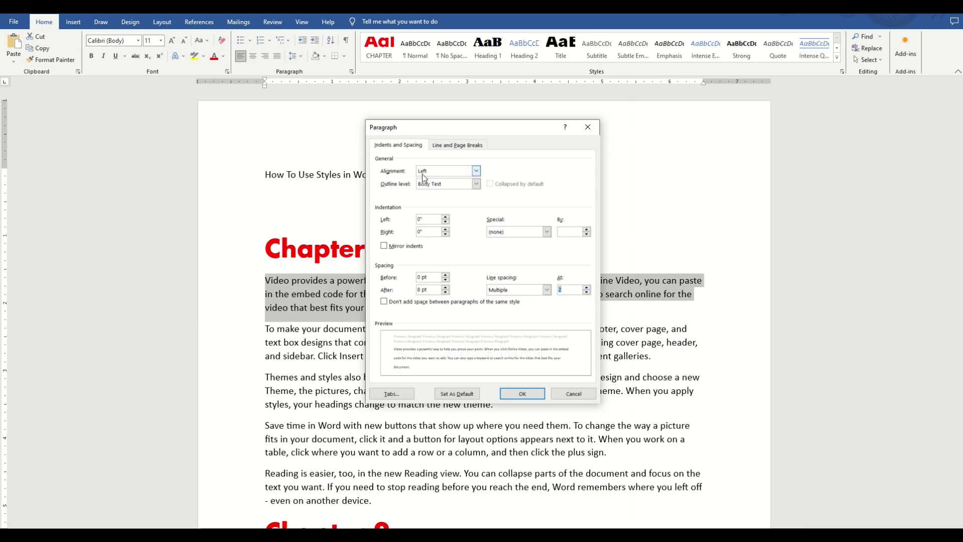
click(445, 217)
click(446, 216)
click(446, 217)
click(446, 217)
click(446, 217)
click(445, 217)
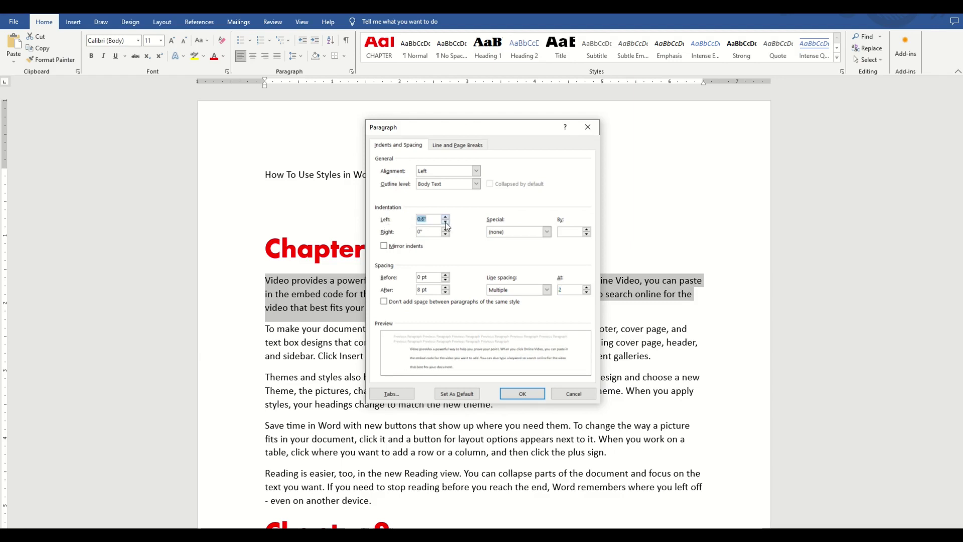
click(446, 222)
click(446, 221)
click(445, 222)
click(446, 222)
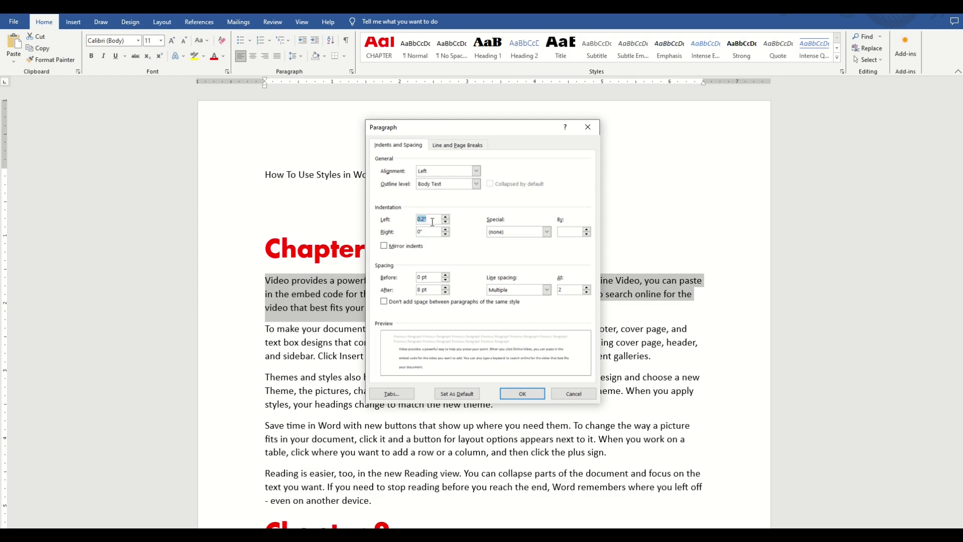
click(546, 231)
click(524, 248)
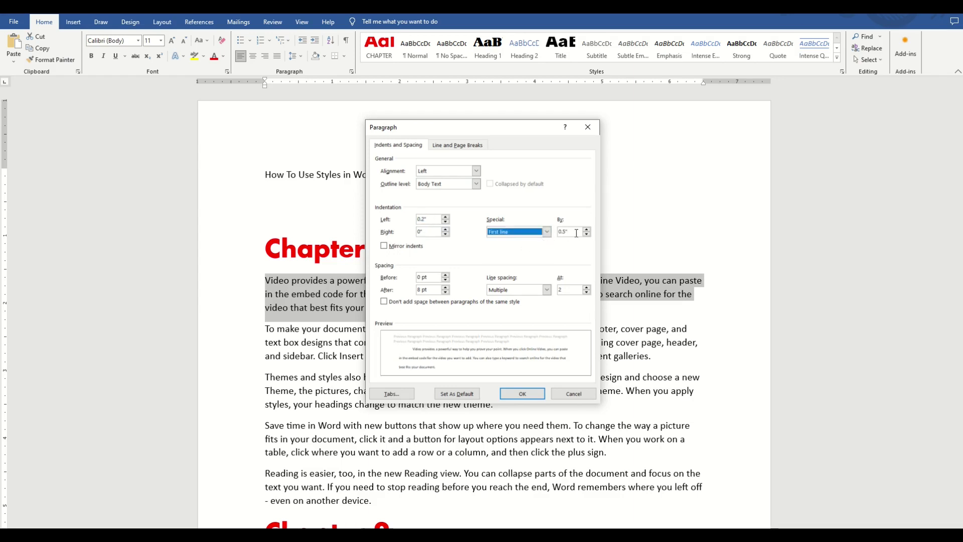
click(521, 395)
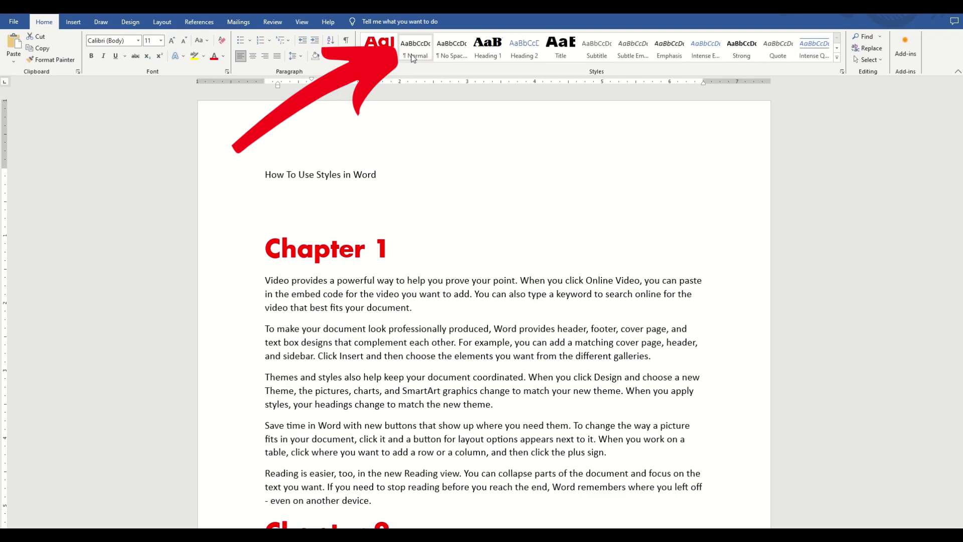
- Update the Normal style from the reformatted paragraph, then scroll through the chapters to verify the body text
right_click(412, 57)
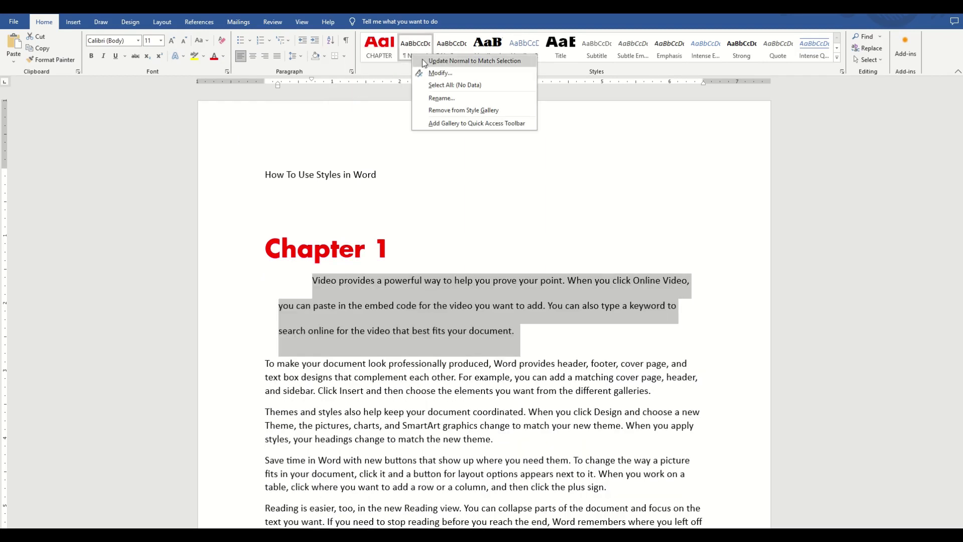
click(423, 60)
scroll(333, 340, down, 5)
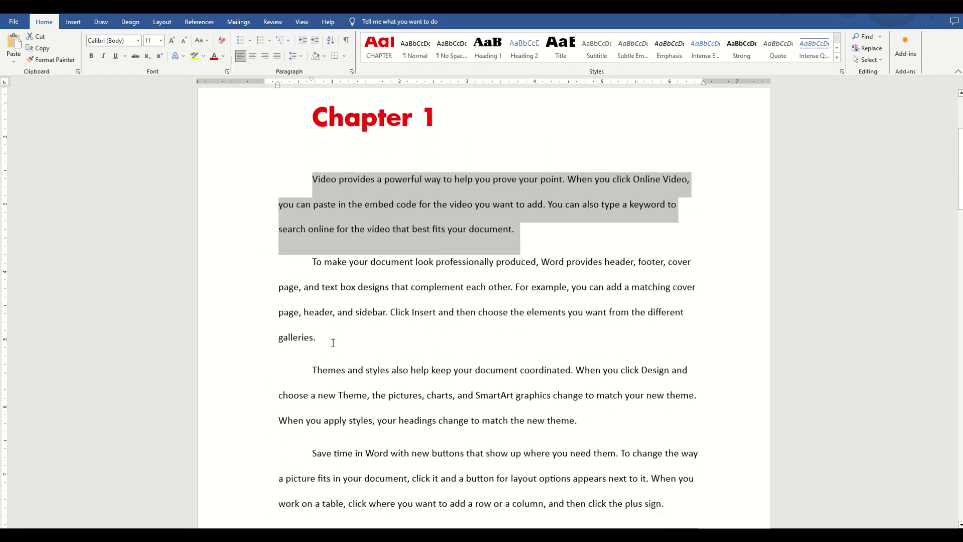
click(327, 429)
scroll(326, 372, down, 4)
scroll(324, 313, down, 10)
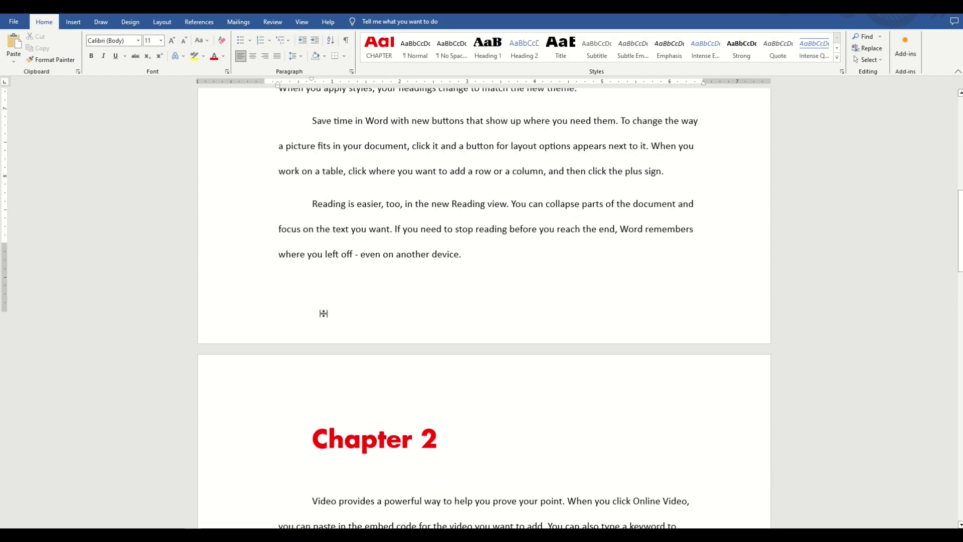
scroll(324, 314, down, 3)
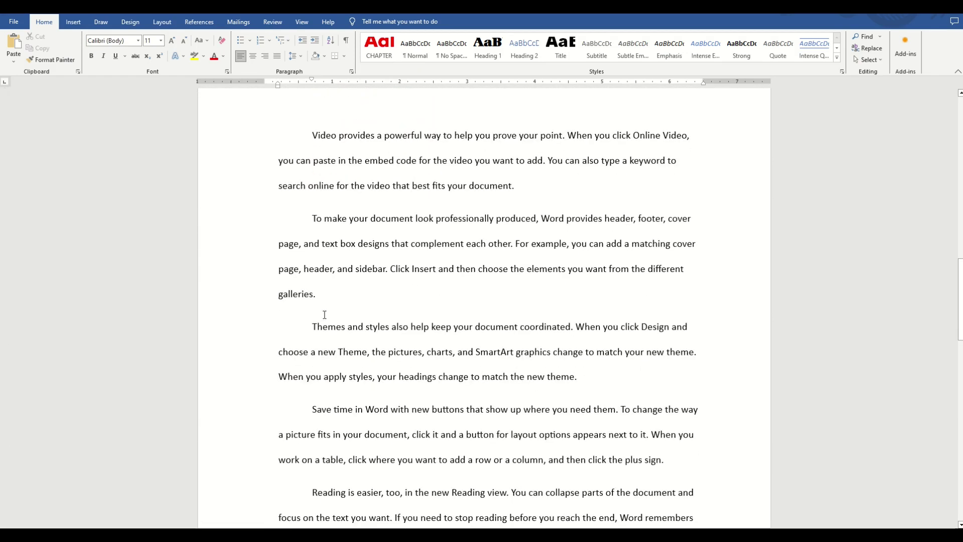
scroll(324, 315, up, 6)
scroll(325, 315, up, 12)
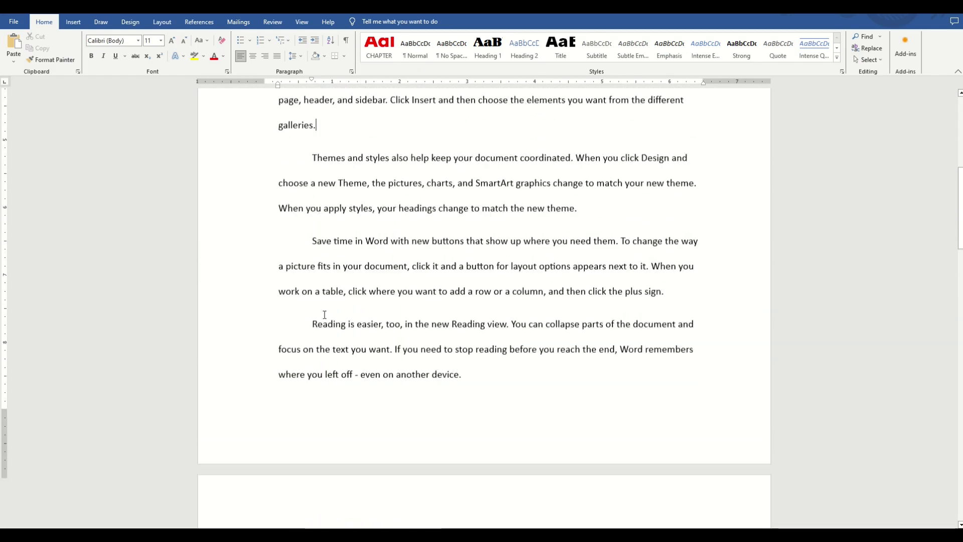
scroll(325, 315, up, 3)
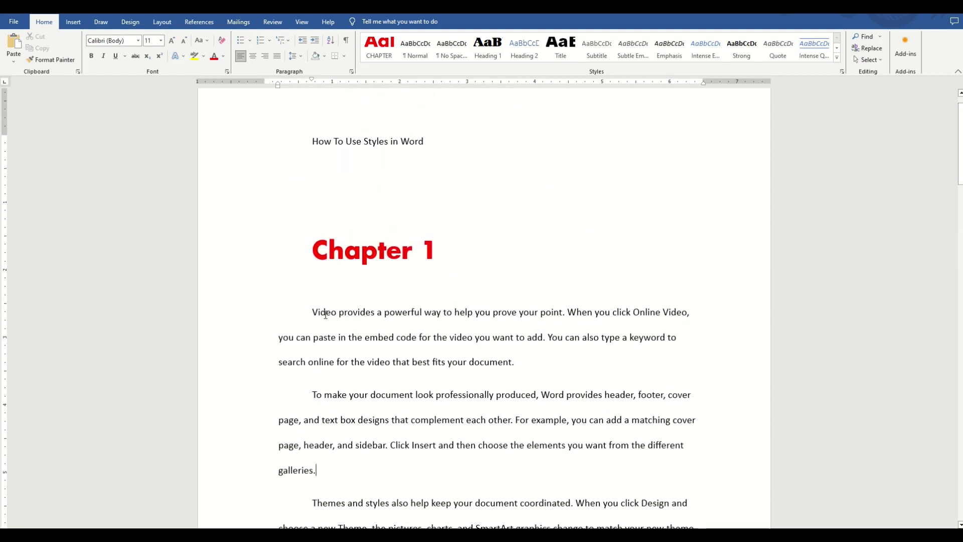